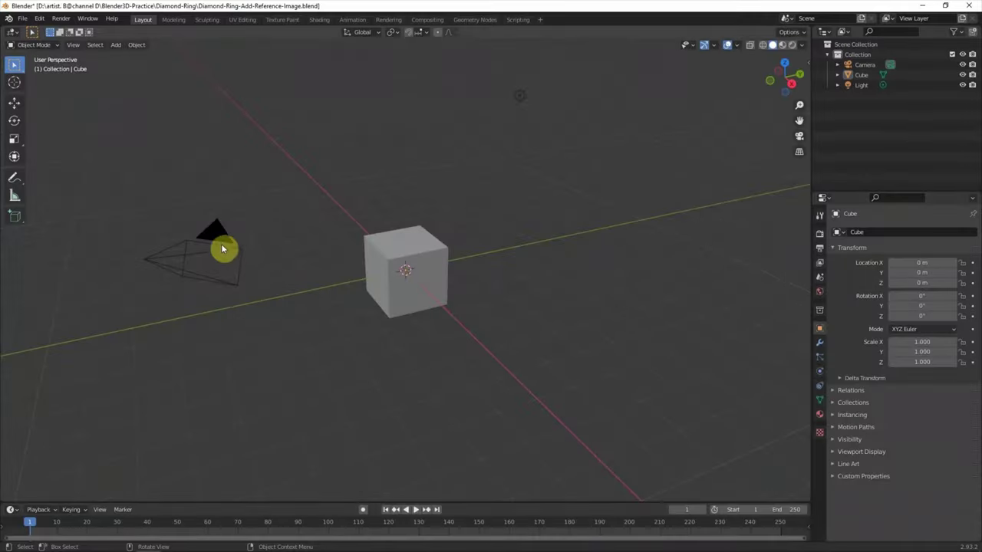
# Select the default camera, cube and light together and delete all three
pyautogui.click(222, 248)
pyautogui.keyDown('shift'); pyautogui.click(377, 263); pyautogui.keyUp('shift')
pyautogui.keyDown('shift'); pyautogui.click(519, 95); pyautogui.keyUp('shift')
pyautogui.press('Delete')
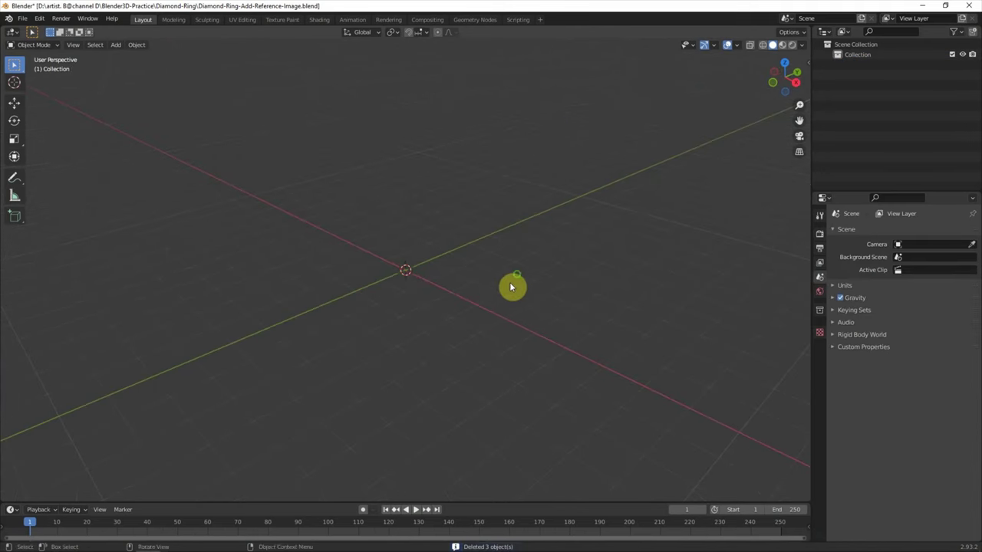
pyautogui.click(123, 545)
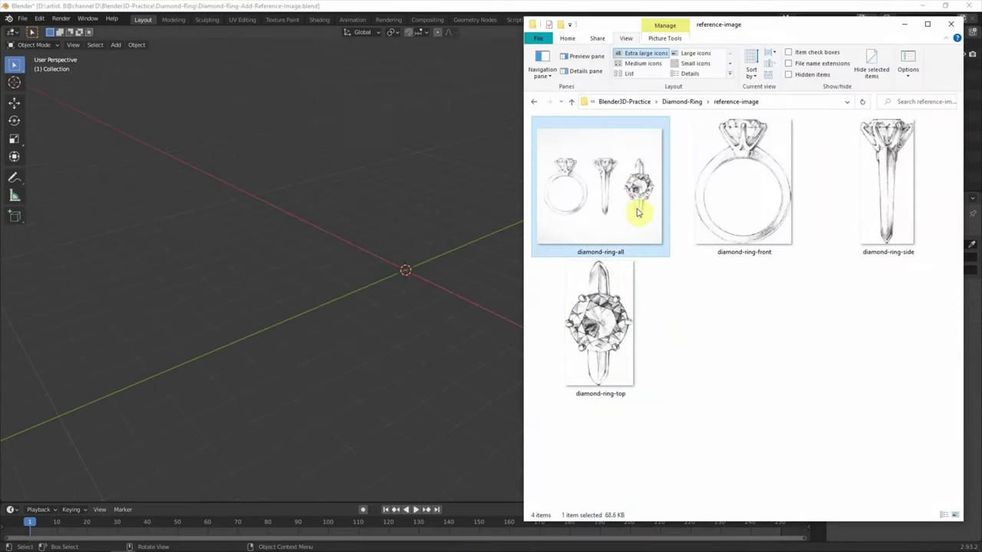
pyautogui.moveTo(636, 210); pyautogui.dragTo(396, 206)
pyautogui.moveTo(445, 383)
pyautogui.mouseDown(button='middle')
pyautogui.moveTo(454, 352)
pyautogui.moveTo(437, 329)
pyautogui.moveTo(480, 325)
pyautogui.moveTo(391, 281)
pyautogui.moveTo(409, 323)
pyautogui.moveTo(455, 335)
pyautogui.mouseUp(button='middle')
pyautogui.click(456, 215)
pyautogui.press('Delete')
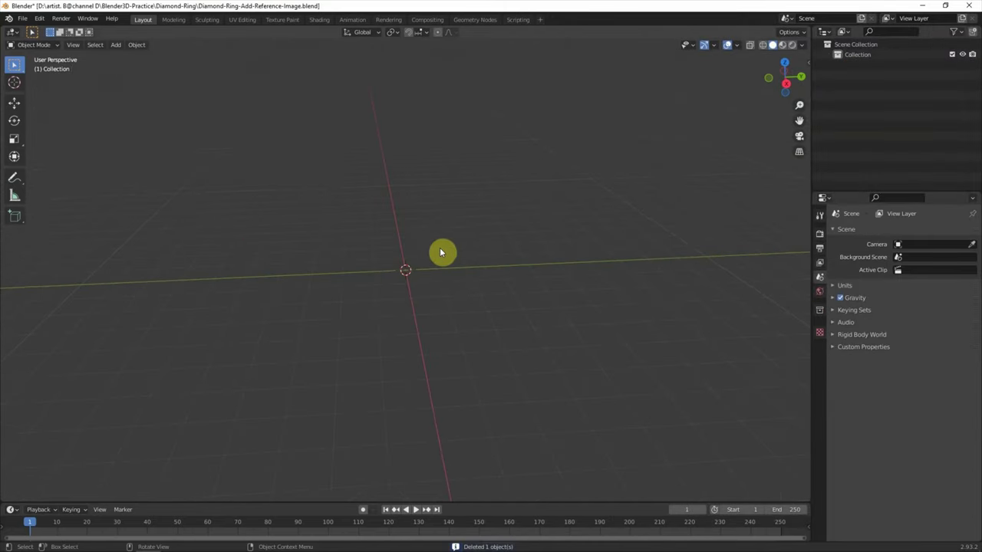
pyautogui.click(770, 82)
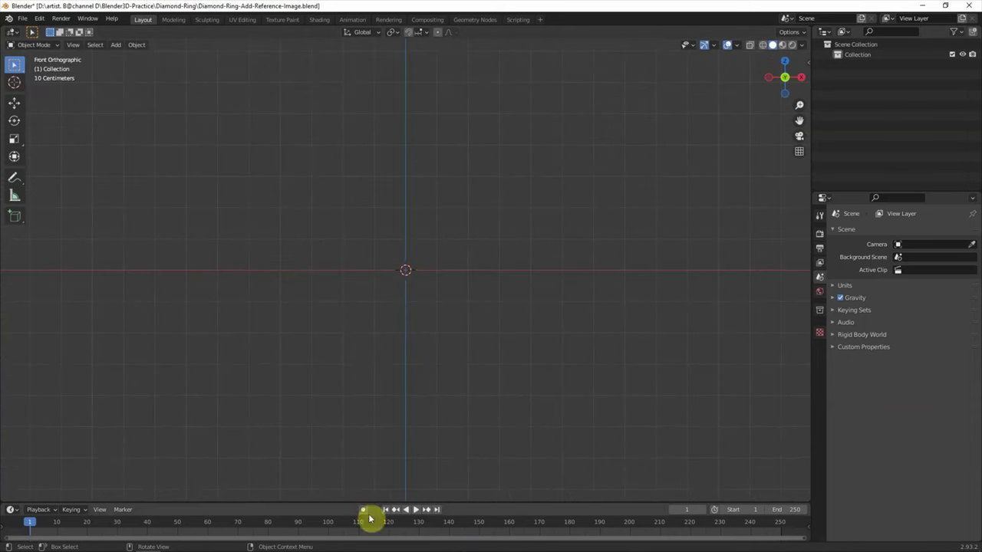
# Drag the diamond-ring-front image into the viewport and rename it 'front'
pyautogui.click(125, 539)
pyautogui.click(744, 199)
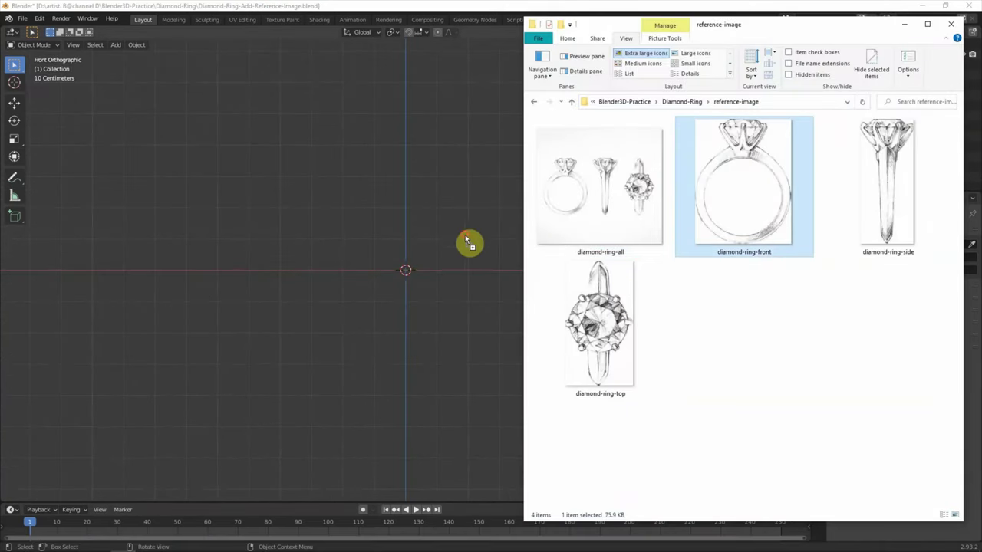
pyautogui.moveTo(749, 204); pyautogui.dragTo(465, 236)
pyautogui.click(864, 65)
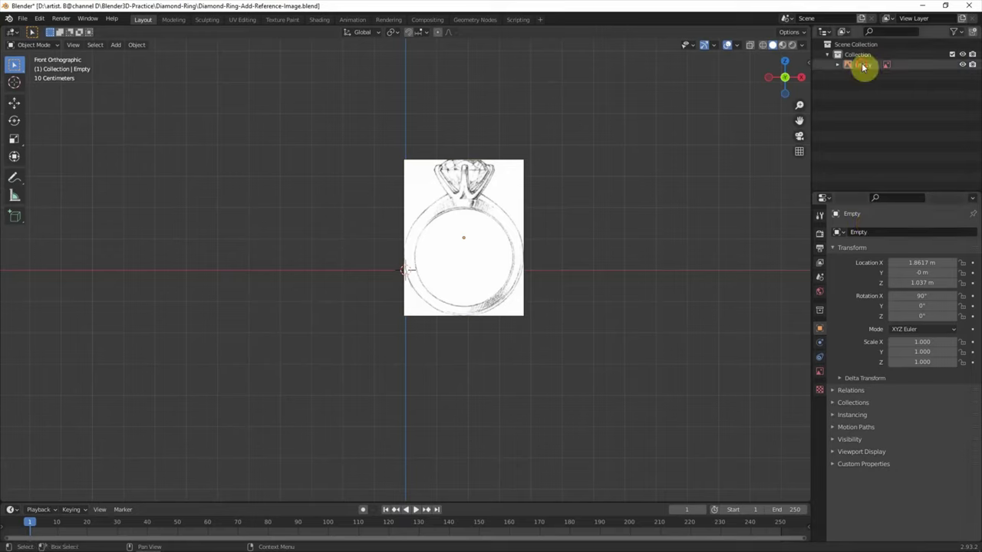
pyautogui.doubleClick(841, 232)
pyautogui.write('front')
pyautogui.press('Return')
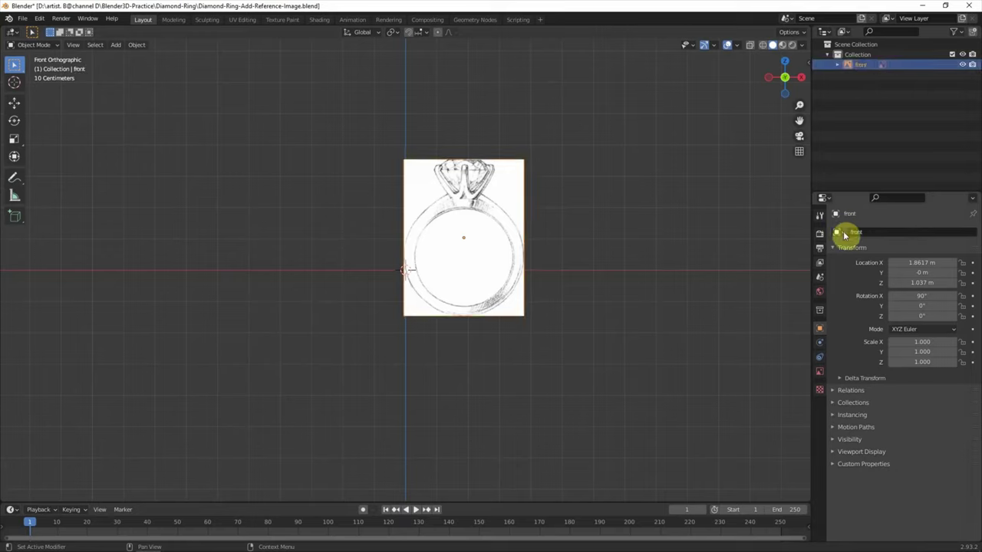
# Centre the front image at the world origin with Location X and Z set to 0
pyautogui.click(805, 63)
pyautogui.moveTo(751, 83)
pyautogui.mouseDown()
pyautogui.moveTo(756, 104)
pyautogui.moveTo(763, 82)
pyautogui.mouseUp()
pyautogui.write('0')
pyautogui.press('Return')
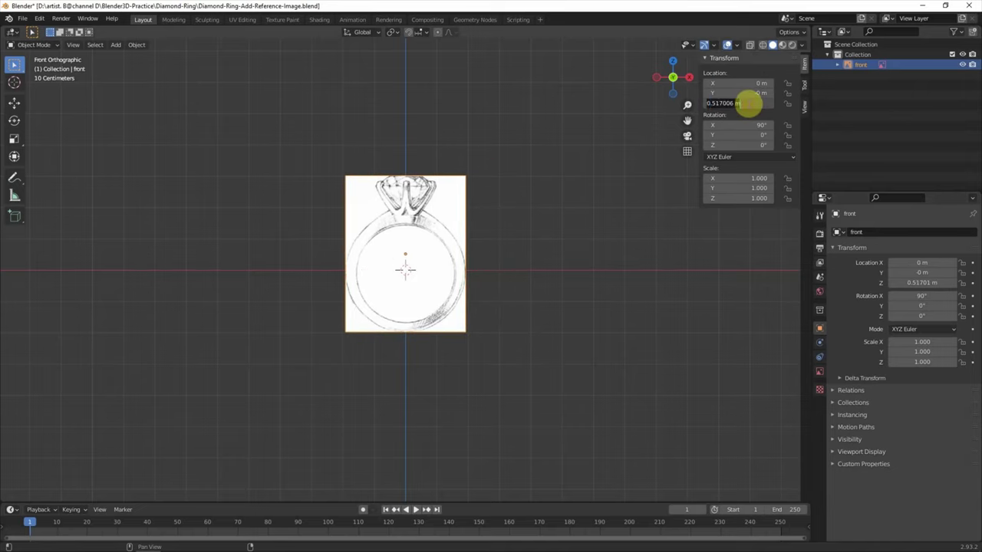
pyautogui.write('0')
pyautogui.press('Return')
pyautogui.click(561, 194)
pyautogui.moveTo(672, 77)
pyautogui.mouseDown()
pyautogui.moveTo(648, 86)
pyautogui.moveTo(684, 56)
pyautogui.mouseUp()
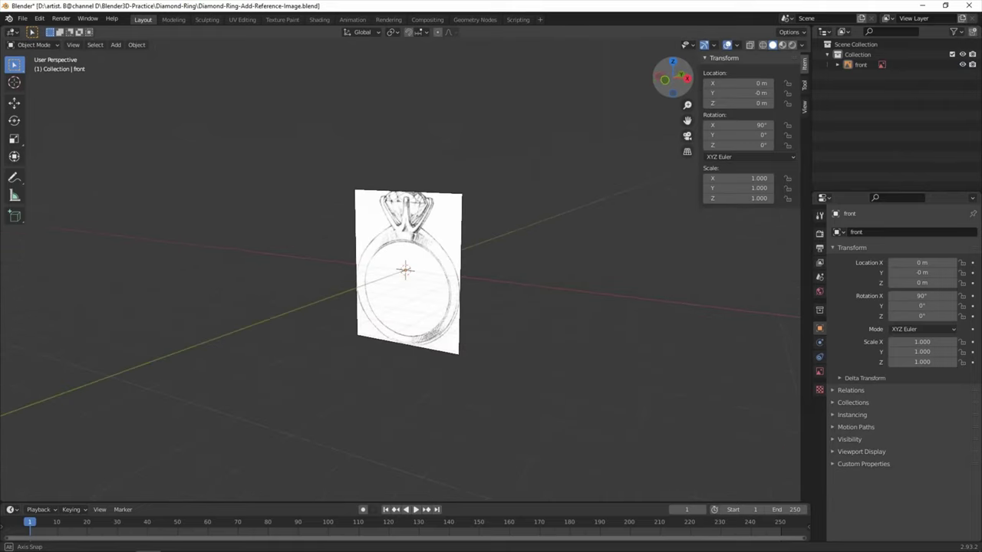
pyautogui.click(689, 83)
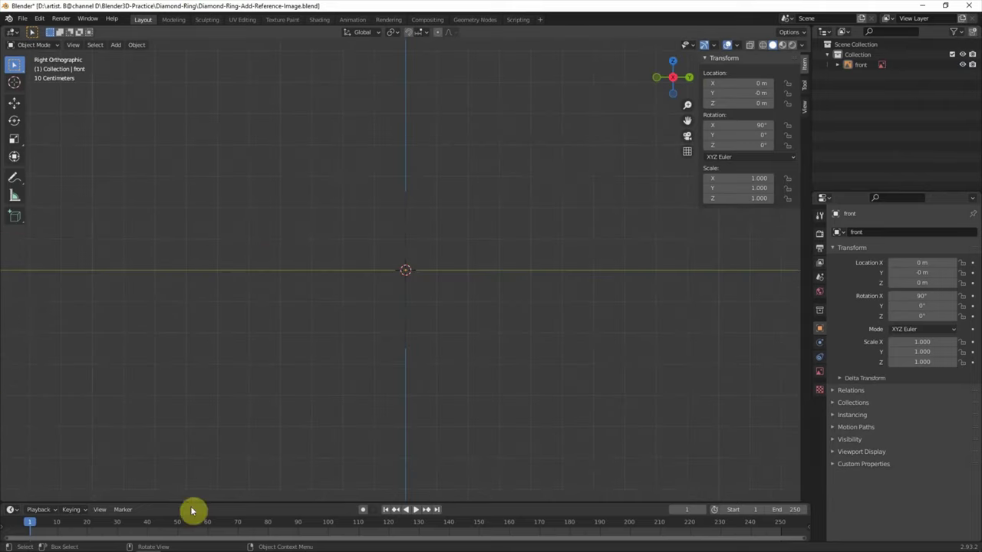
# Bring the diamond-ring-side image into the scene and name it 'side'
pyautogui.click(122, 543)
pyautogui.moveTo(898, 191); pyautogui.dragTo(469, 206)
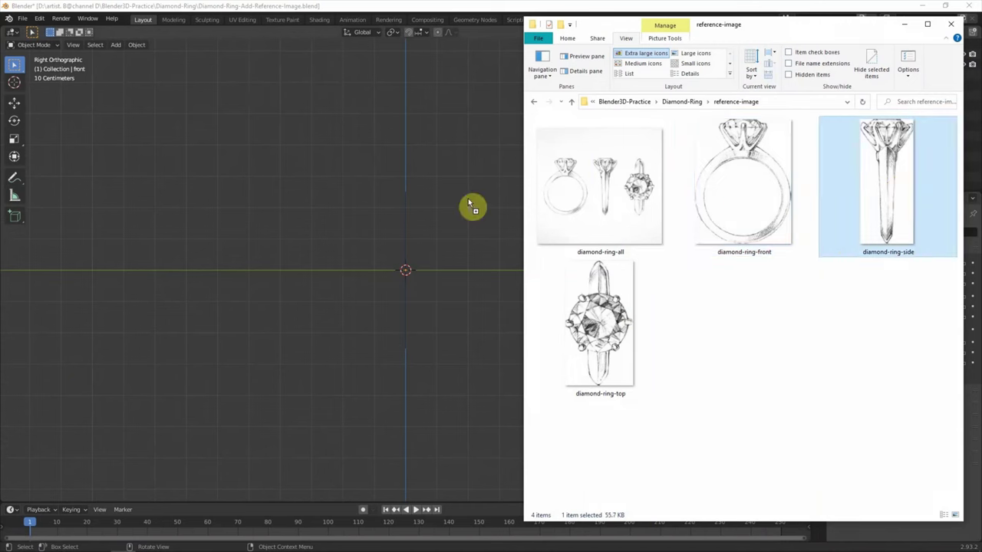
pyautogui.click(863, 65)
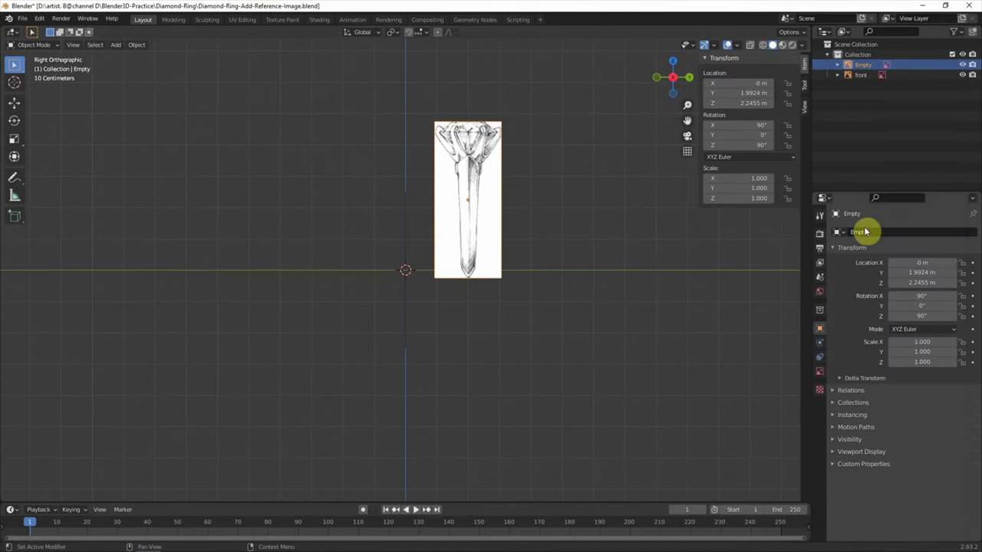
pyautogui.write('side')
pyautogui.press('Return')
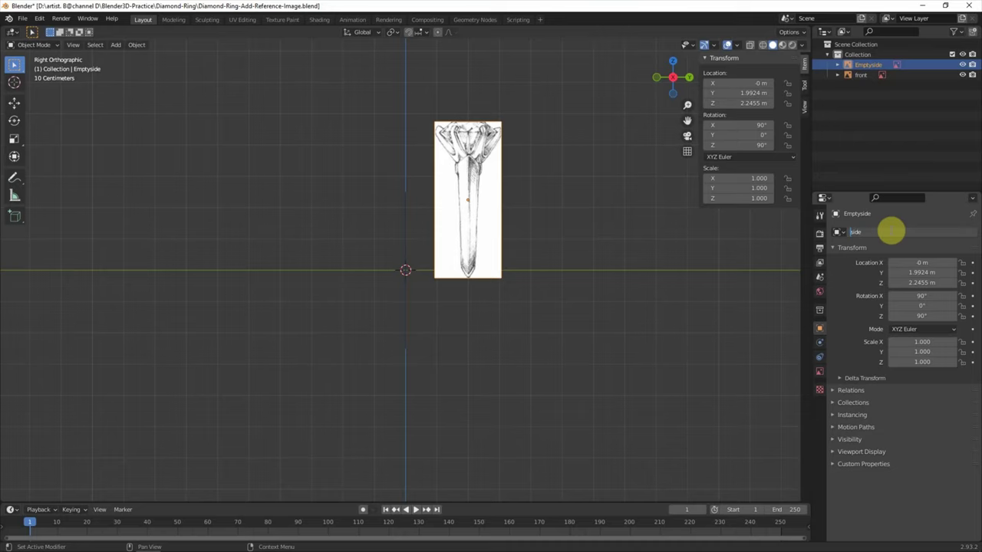
pyautogui.press('Return')
# Zero the side image's location so it crosses the front image at the origin
pyautogui.press('Return')
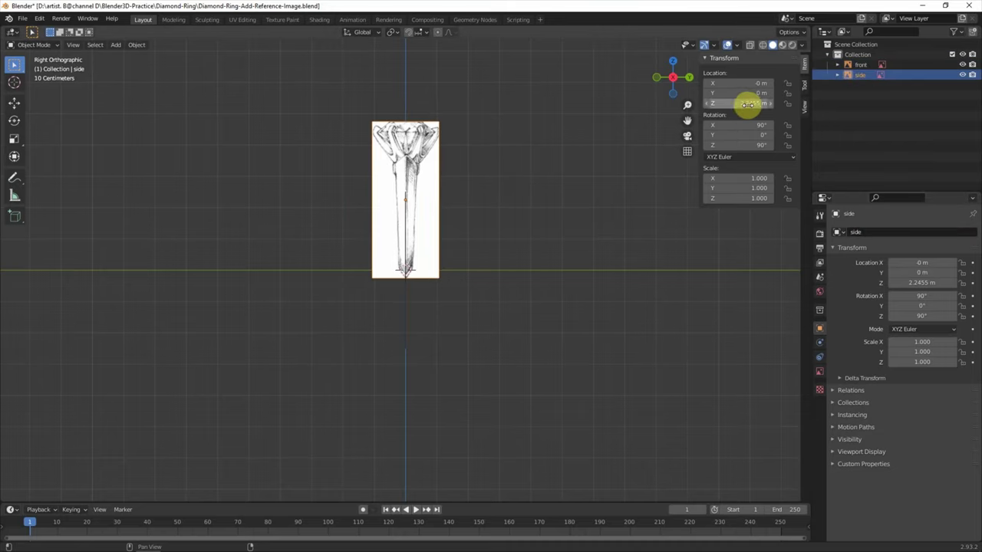
pyautogui.write('0')
pyautogui.press('Return')
pyautogui.moveTo(667, 77); pyautogui.dragTo(667, 64)
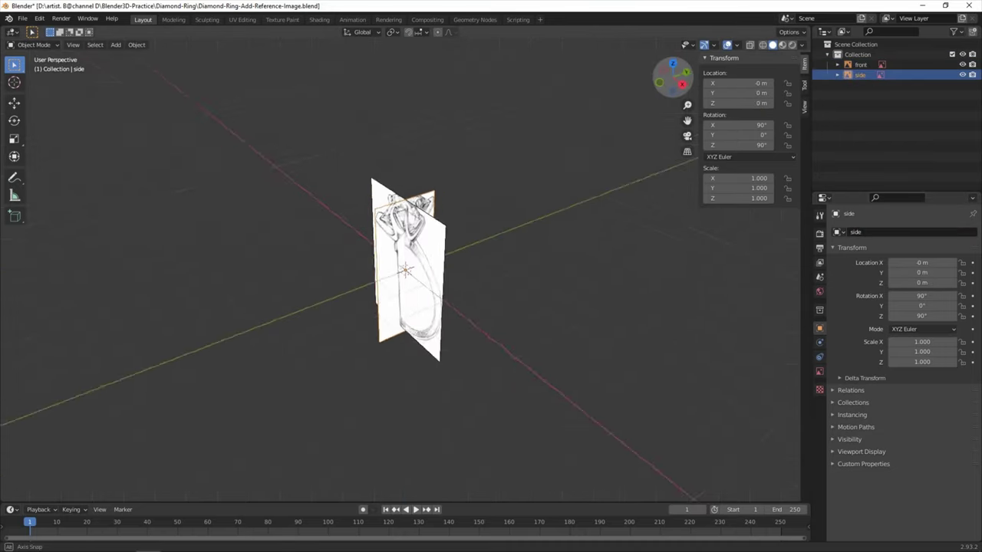
pyautogui.click(668, 63)
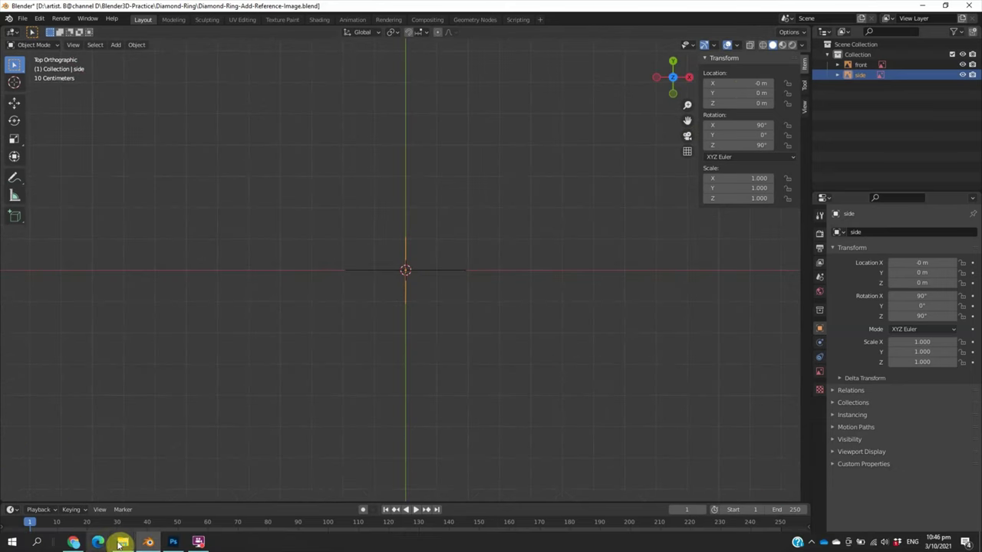
# Add the diamond-ring-top image and set its Location X and Y to 0
pyautogui.click(123, 542)
pyautogui.moveTo(596, 346); pyautogui.dragTo(481, 347)
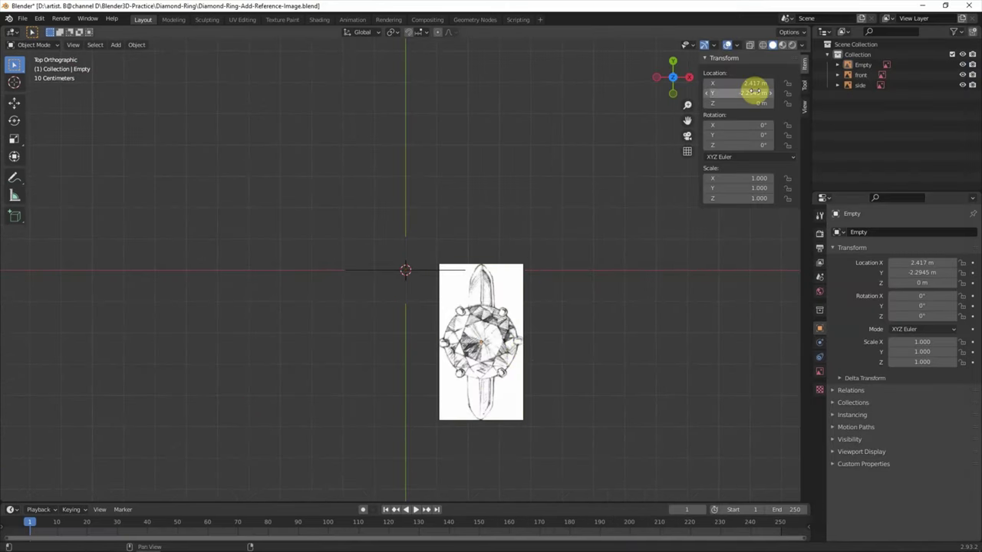
pyautogui.write('0')
pyautogui.press('Return')
pyautogui.doubleClick(746, 93)
pyautogui.write('0')
pyautogui.press('Return')
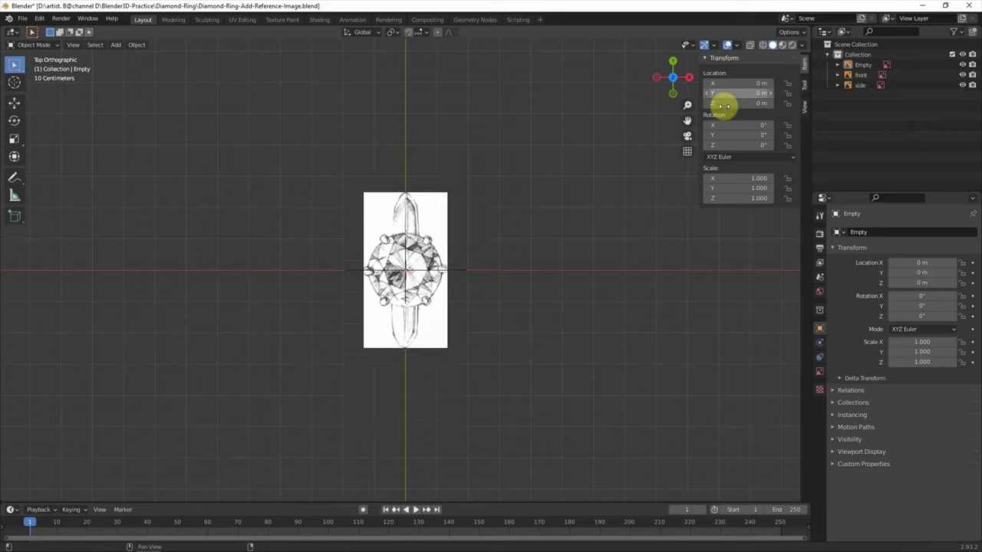
# Rename the top reference image to 'top'
pyautogui.moveTo(684, 93); pyautogui.dragTo(547, 224)
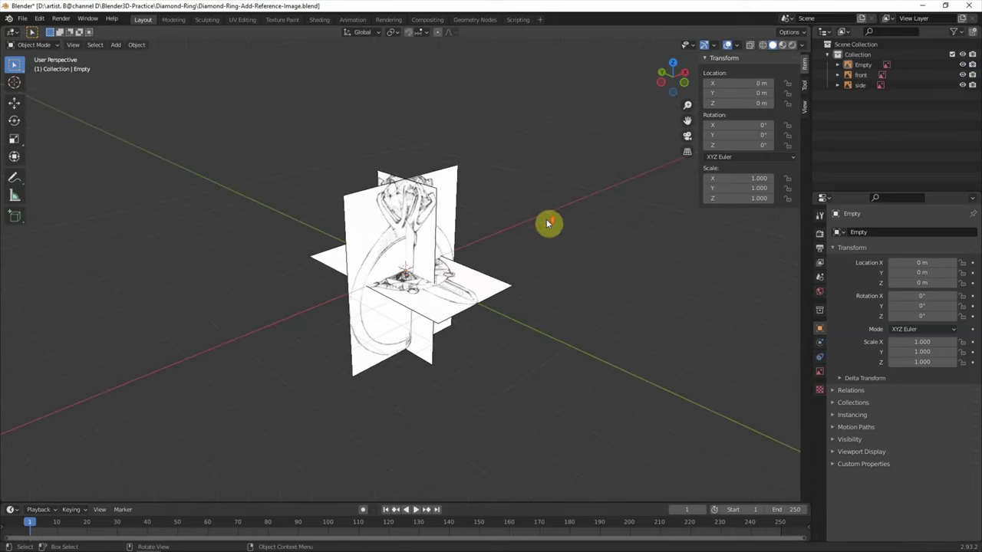
pyautogui.click(858, 64)
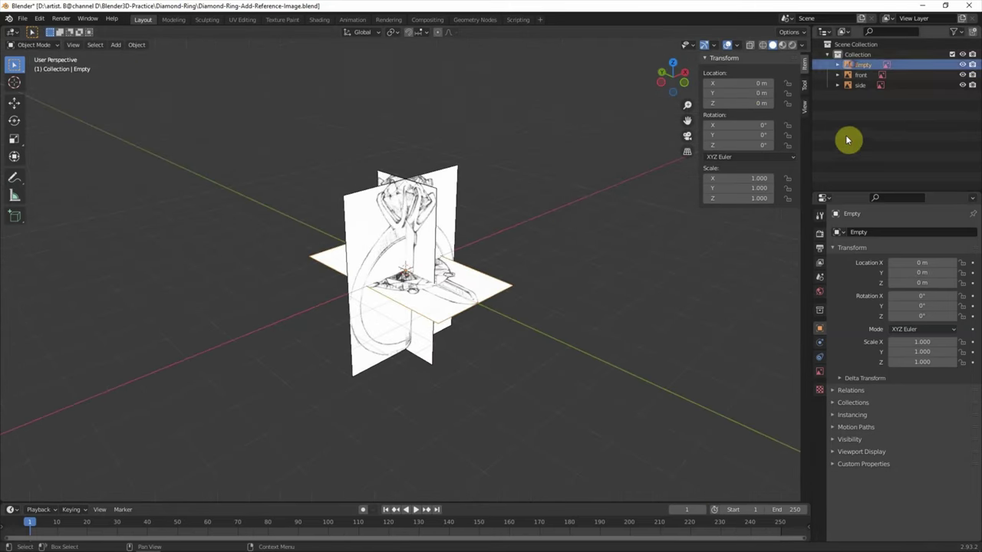
pyautogui.doubleClick(858, 232)
pyautogui.write('top')
pyautogui.press('Return')
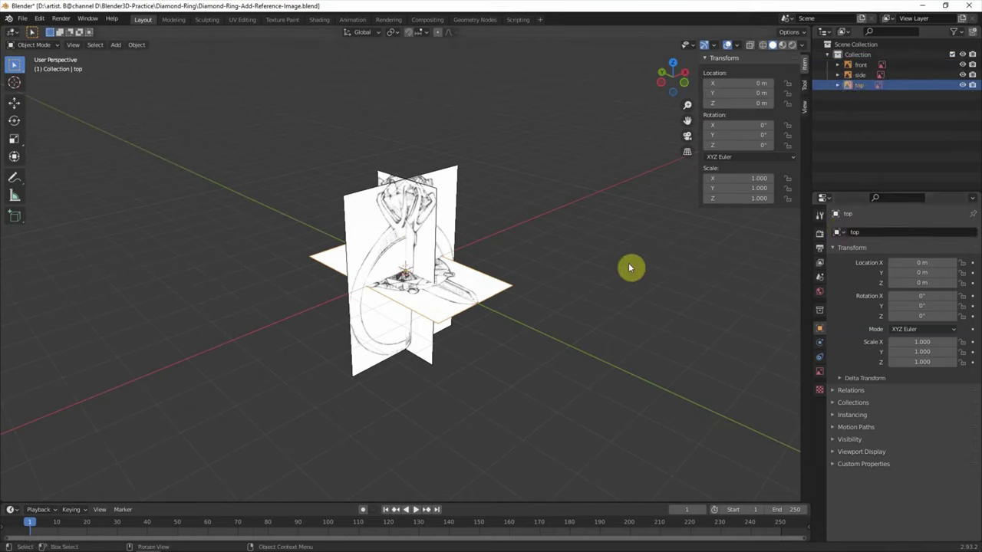
# Rotate the top reference image 90° about the global Z axis
pyautogui.press('r')
pyautogui.press('z')
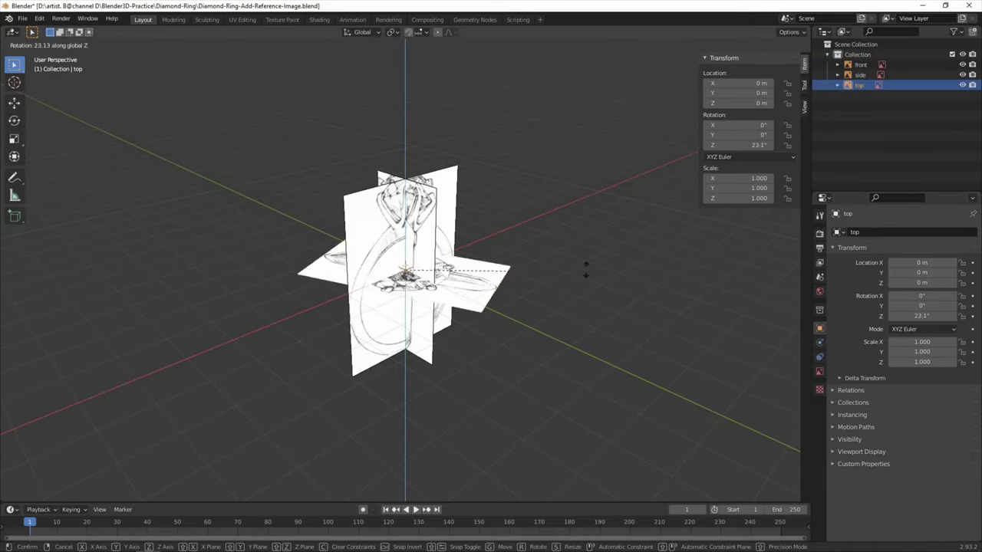
pyautogui.click(745, 175)
pyautogui.click(736, 145)
pyautogui.write('0')
pyautogui.press('Return')
pyautogui.moveTo(412, 284)
pyautogui.mouseDown(button='middle')
pyautogui.moveTo(361, 314)
pyautogui.moveTo(339, 314)
pyautogui.moveTo(530, 279)
pyautogui.mouseUp(button='middle')
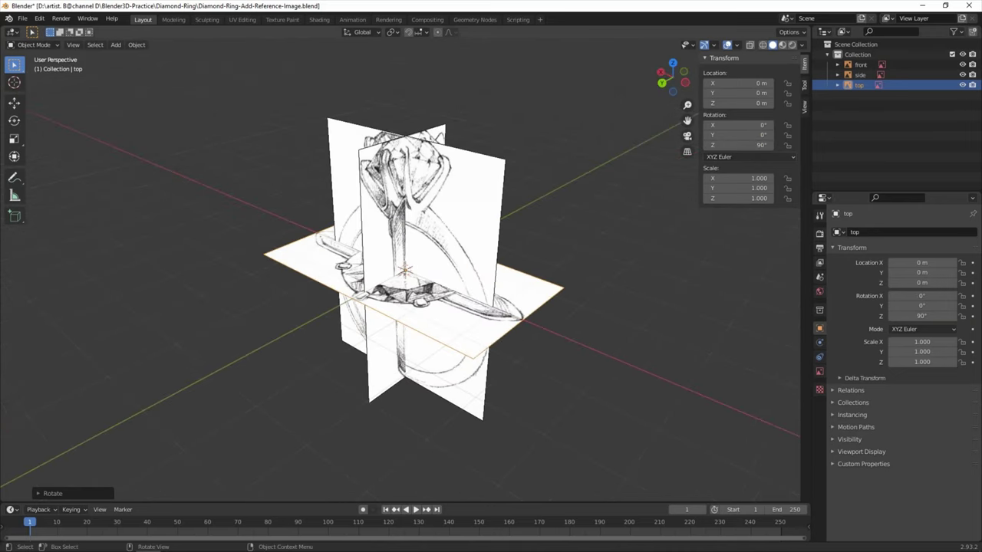
# Scale the top reference image down to 0.768
pyautogui.press('s')
pyautogui.click(577, 308)
pyautogui.moveTo(577, 312)
pyautogui.mouseDown(button='middle')
pyautogui.moveTo(583, 342)
pyautogui.moveTo(601, 289)
pyautogui.moveTo(590, 389)
pyautogui.moveTo(589, 299)
pyautogui.moveTo(520, 287)
pyautogui.moveTo(396, 300)
pyautogui.moveTo(600, 298)
pyautogui.moveTo(690, 148)
pyautogui.mouseUp(button='middle')
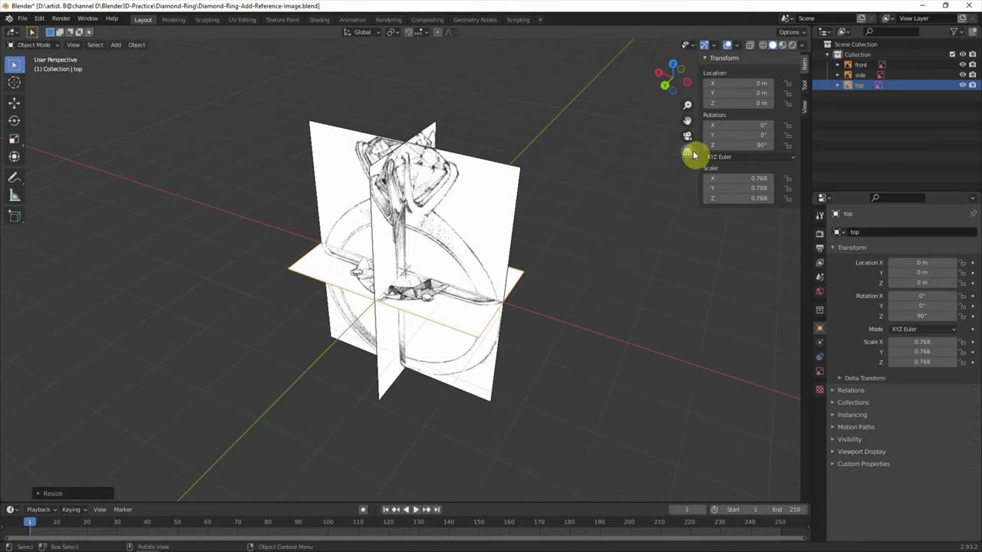
pyautogui.moveTo(700, 153); pyautogui.dragTo(725, 233)
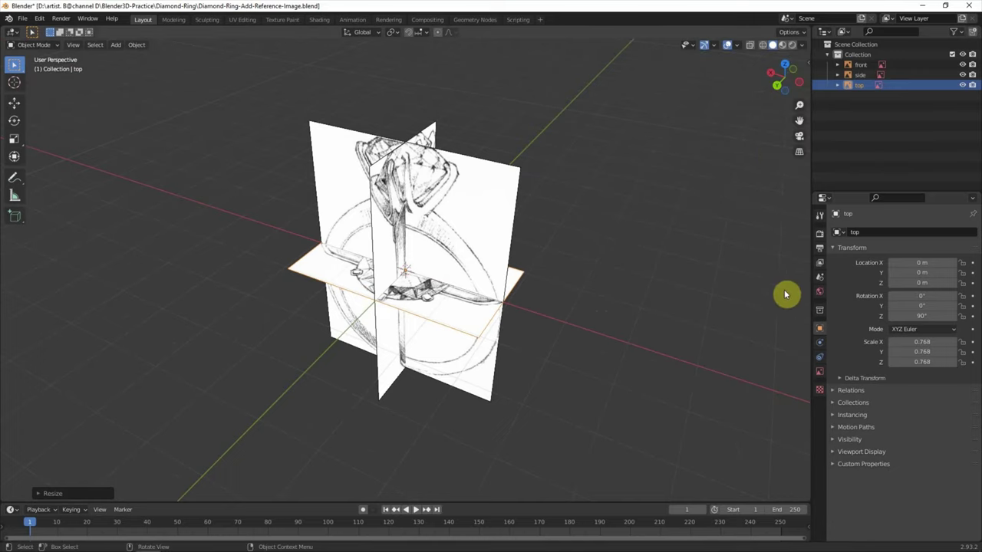
# Set the scene's length unit to Millimeters in the Units settings
pyautogui.click(819, 277)
pyautogui.click(841, 286)
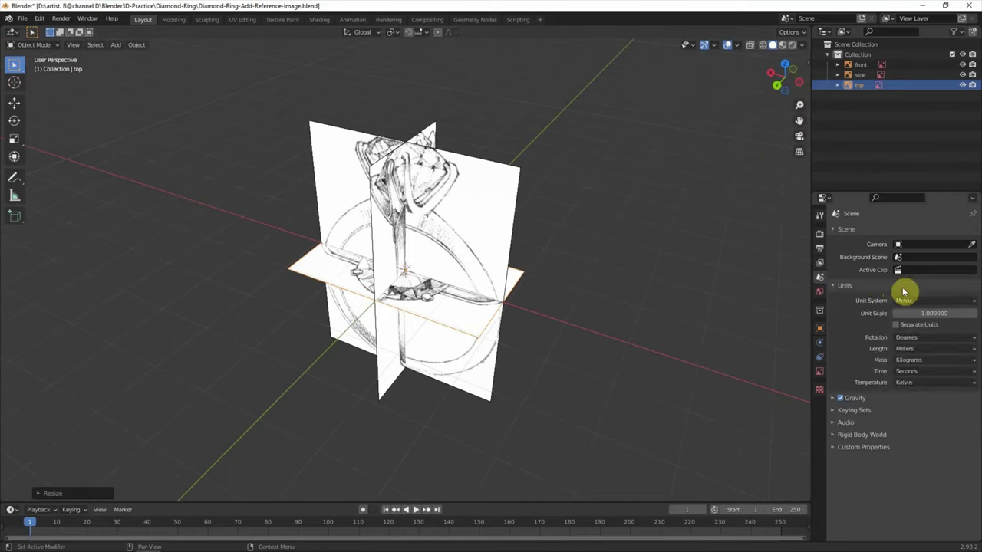
pyautogui.click(903, 350)
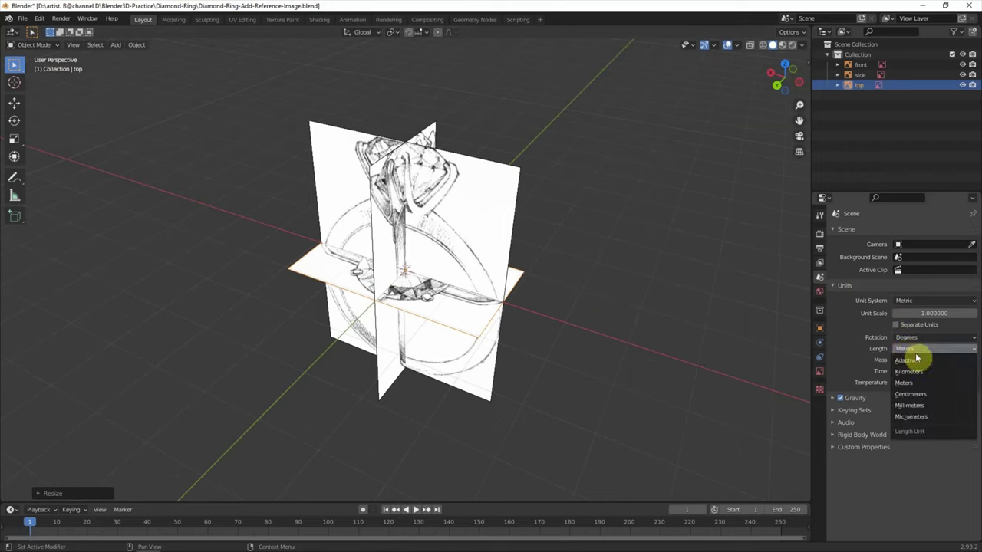
pyautogui.click(936, 405)
pyautogui.click(69, 496)
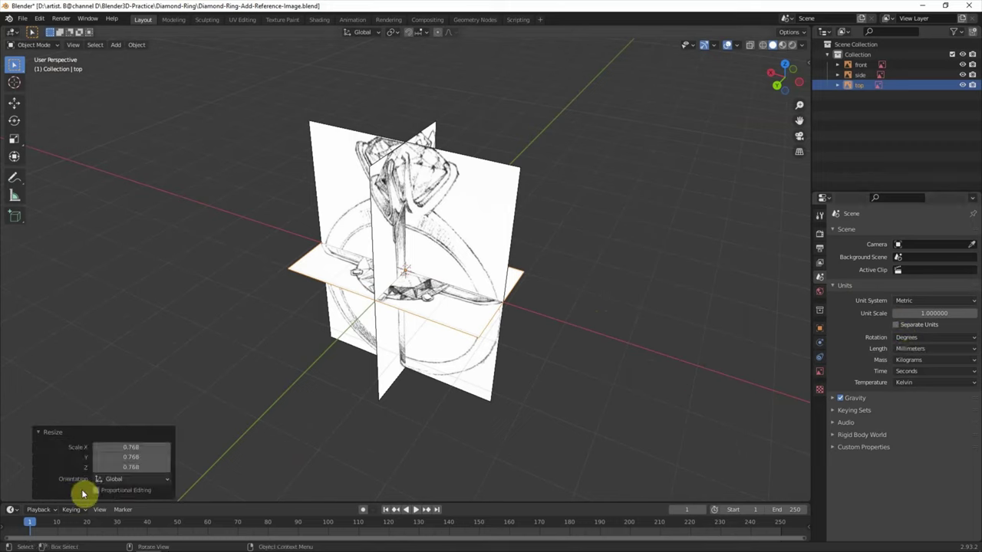
pyautogui.click(288, 347)
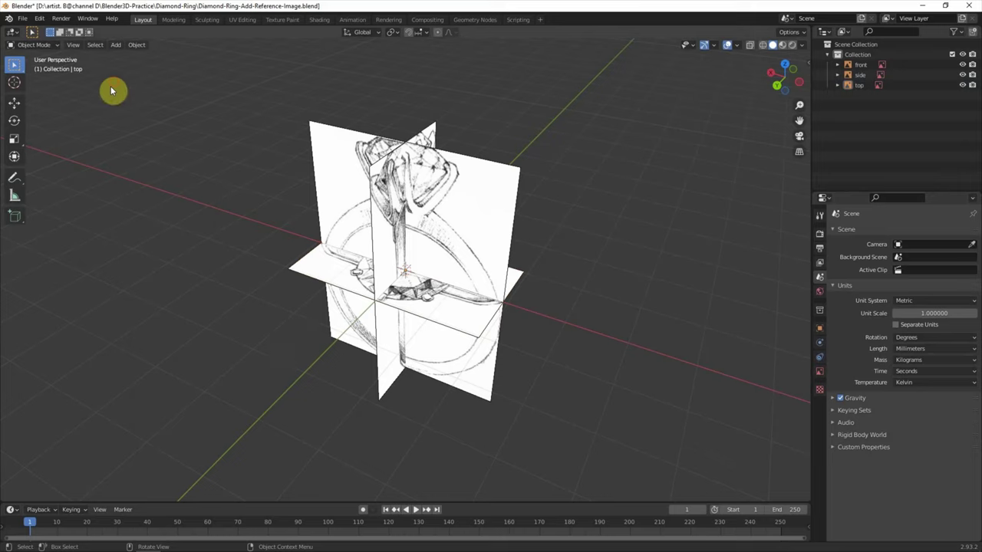
# Add a 3.25 mm radius mesh circle and rename it '1 Carat Diamond Diameter'
pyautogui.click(116, 44)
pyautogui.click(213, 77)
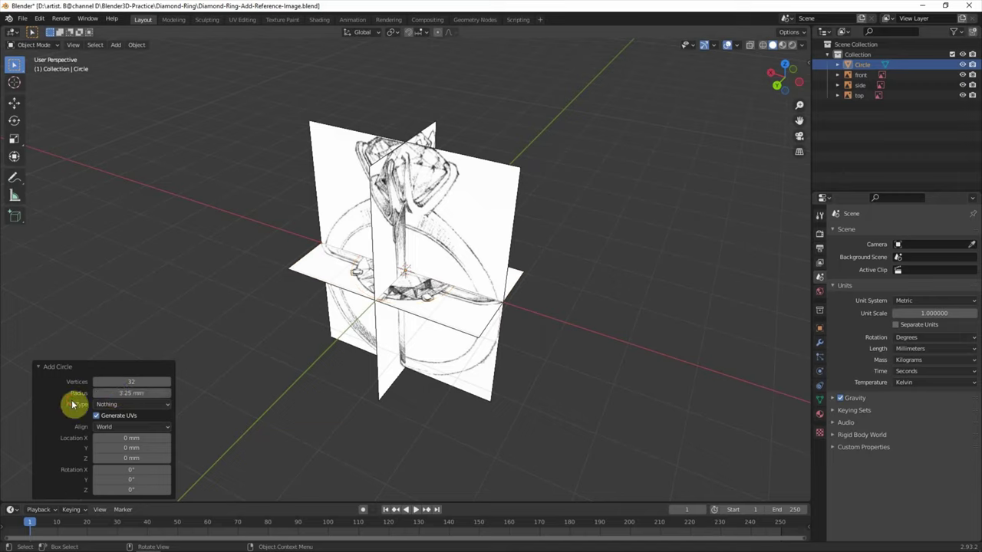
pyautogui.click(864, 67)
pyautogui.write('1 Carat Diamond Diamete')
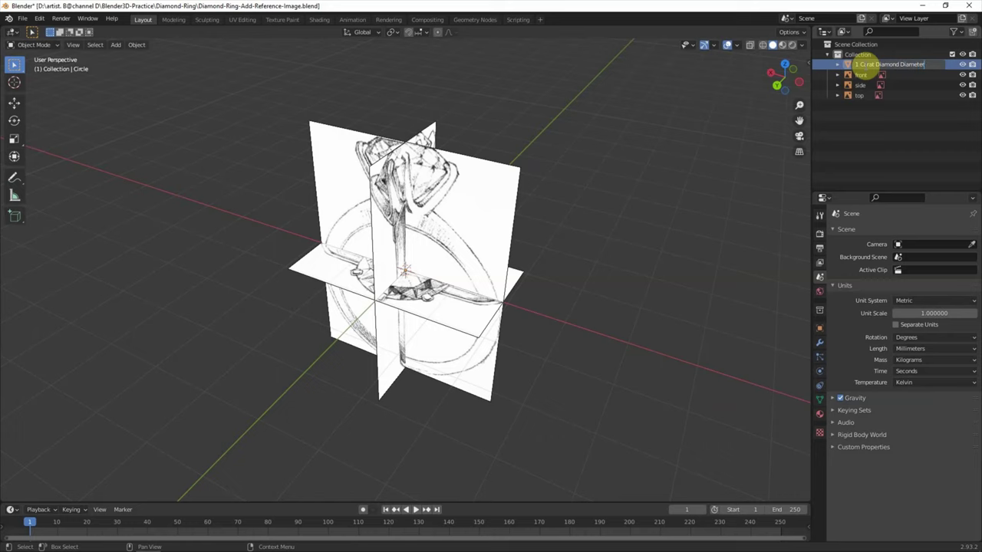
pyautogui.press('Return')
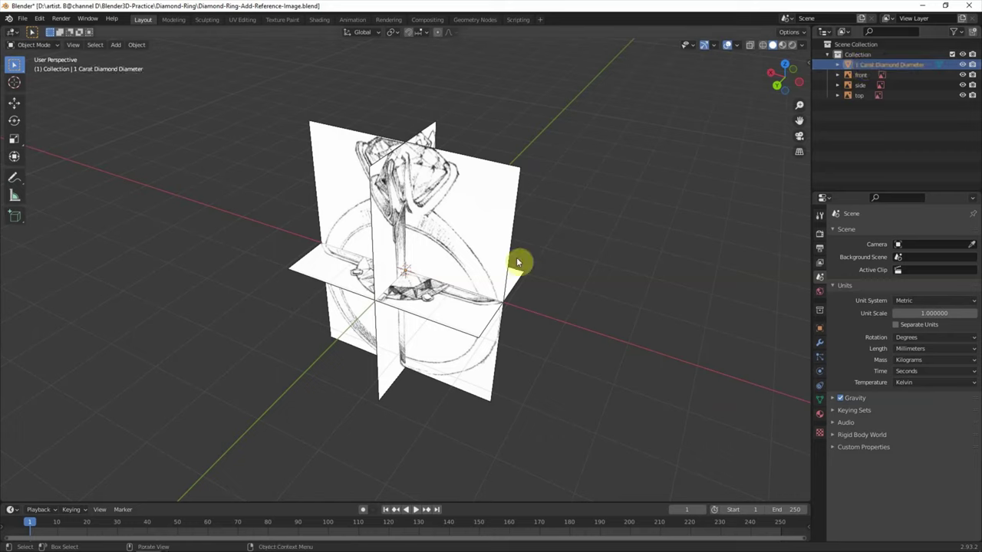
pyautogui.click(861, 75)
pyautogui.keyDown('shift'); pyautogui.click(860, 95); pyautogui.keyUp('shift')
# Scale the front, side and top references together in two passes
pyautogui.press('s')
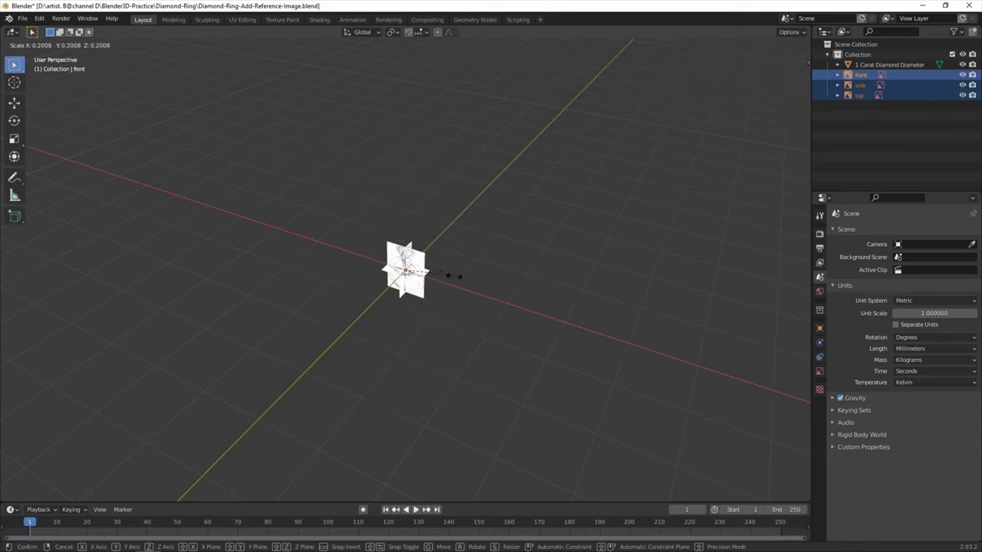
pyautogui.click(430, 280)
pyautogui.press('s')
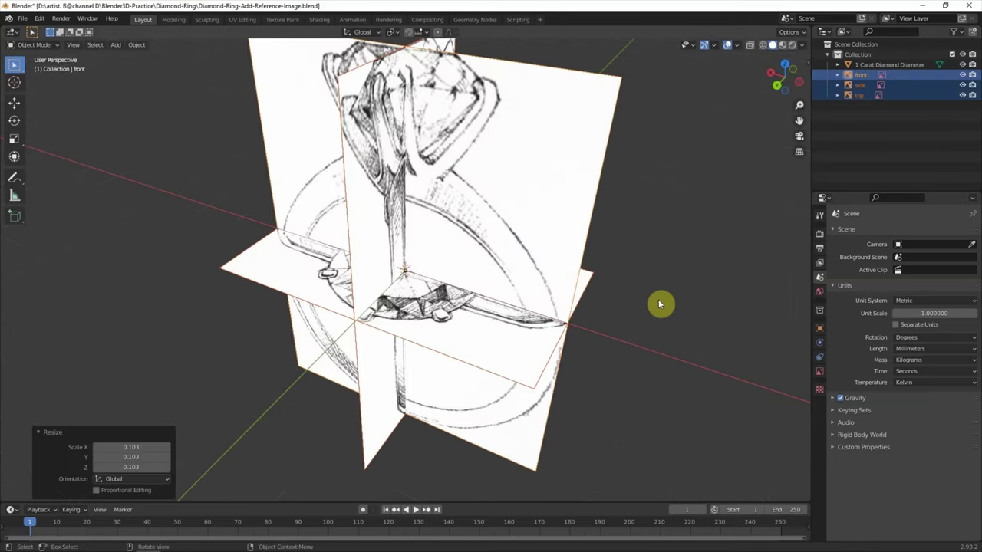
pyautogui.click(437, 269)
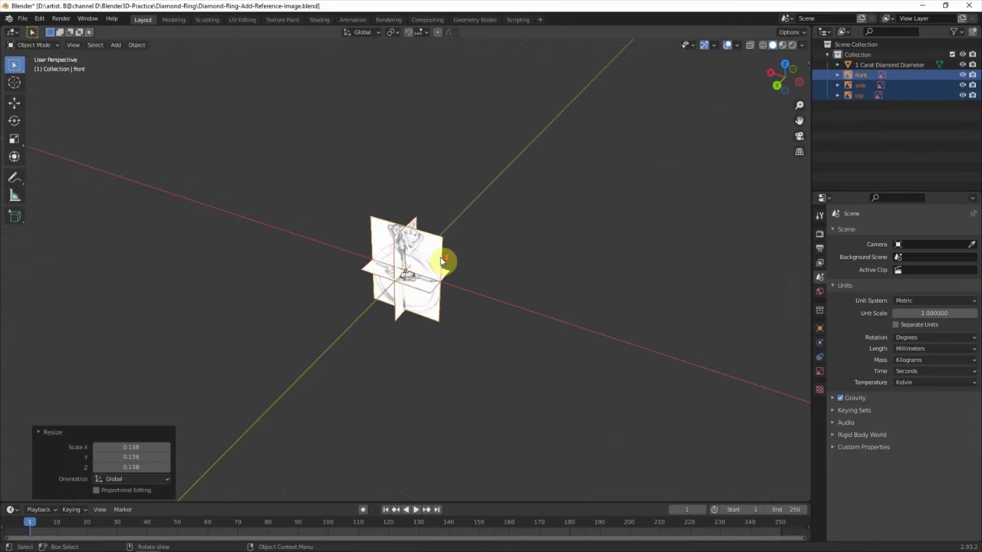
pyautogui.moveTo(440, 261); pyautogui.dragTo(535, 278, button='middle')
pyautogui.scroll(3, 535, 277)
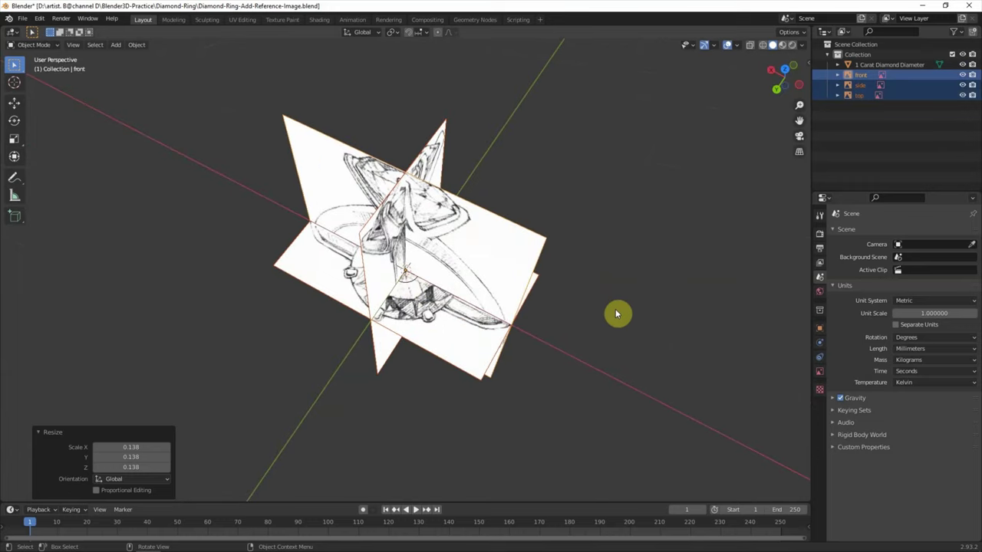
# Refine the references' scale in Top view until the diamond fits the 3.25 mm circle
pyautogui.press('s')
pyautogui.click(486, 281)
pyautogui.click(784, 69)
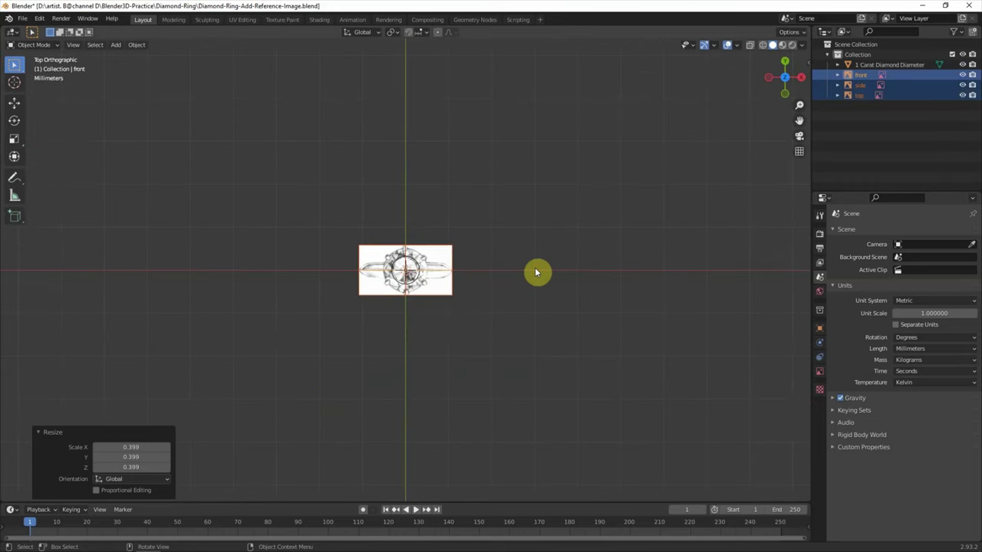
pyautogui.scroll(8, 437, 285)
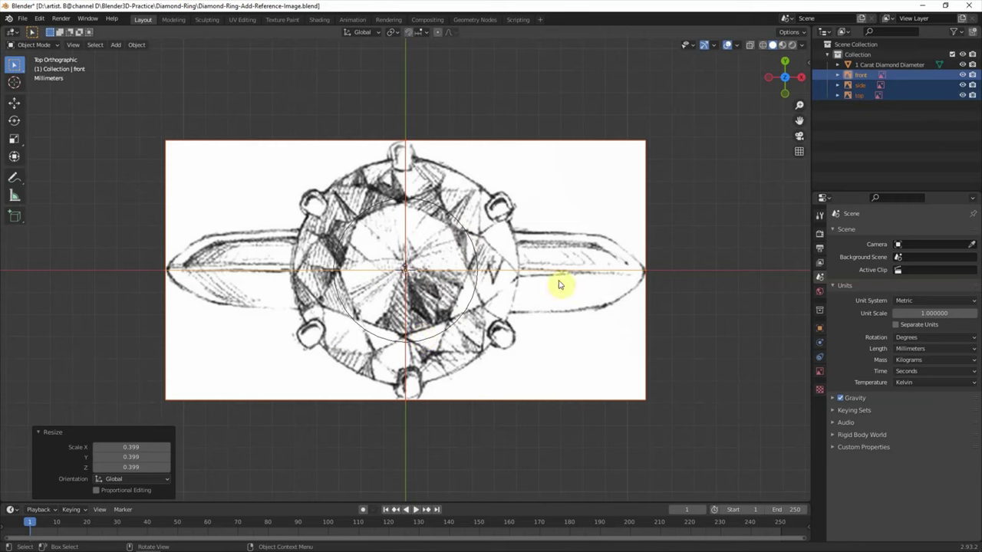
pyautogui.press('s')
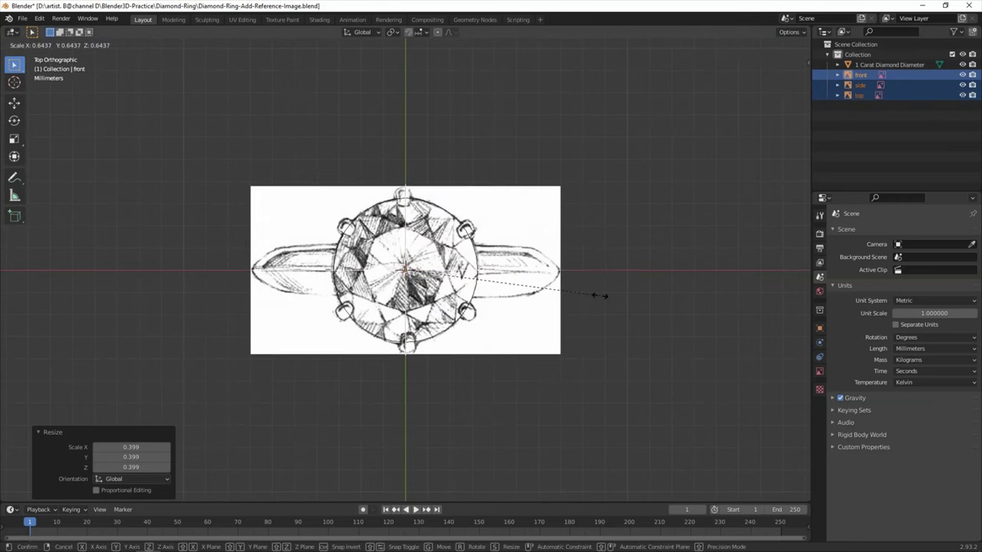
pyautogui.click(594, 292)
pyautogui.click(863, 66)
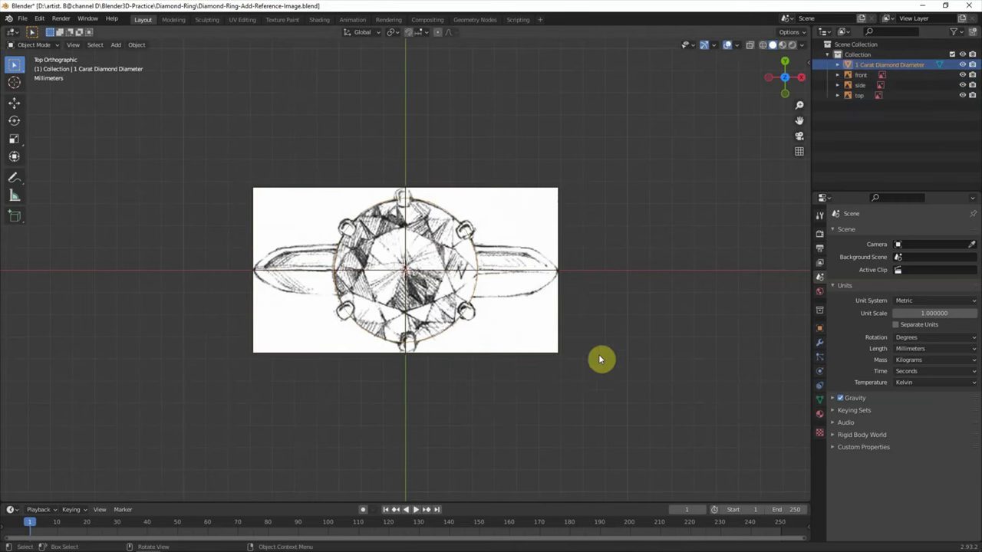
# Lower the viewport overlay grid scale to 0.821
pyautogui.moveTo(606, 369)
pyautogui.mouseDown(button='middle')
pyautogui.moveTo(565, 287)
pyautogui.moveTo(454, 343)
pyautogui.mouseUp(button='middle')
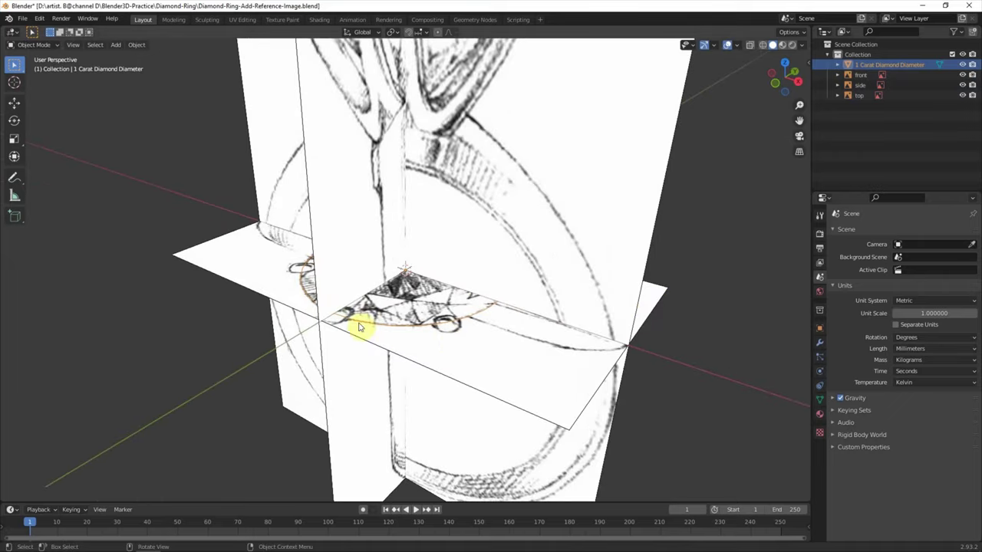
pyautogui.moveTo(492, 317); pyautogui.dragTo(587, 323, button='middle')
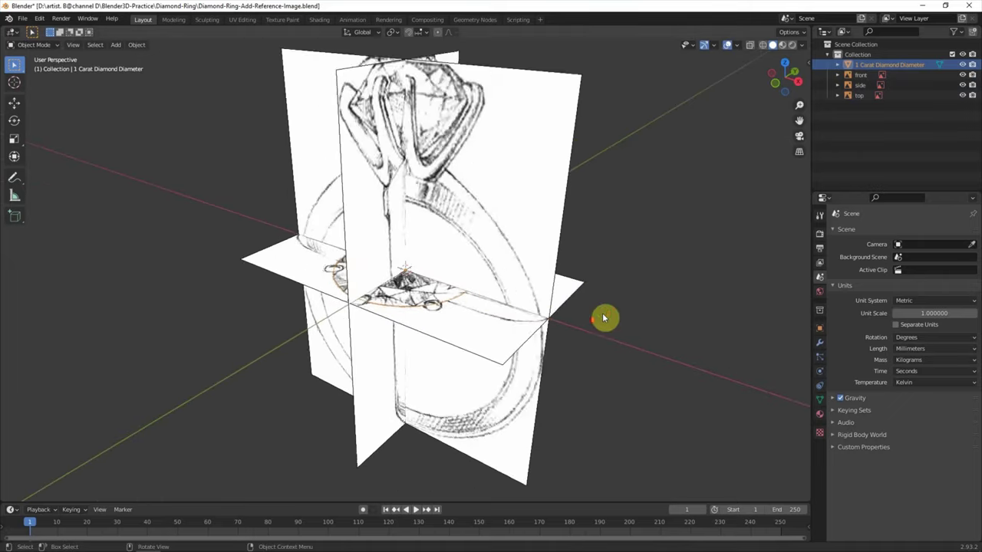
pyautogui.scroll(-4, 606, 315)
pyautogui.moveTo(679, 222); pyautogui.dragTo(649, 224, button='middle')
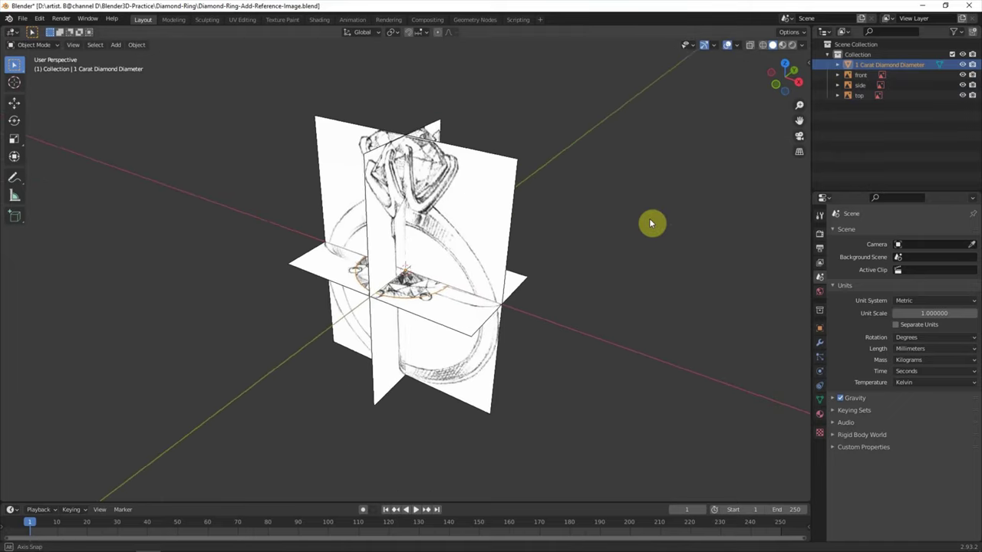
pyautogui.click(738, 47)
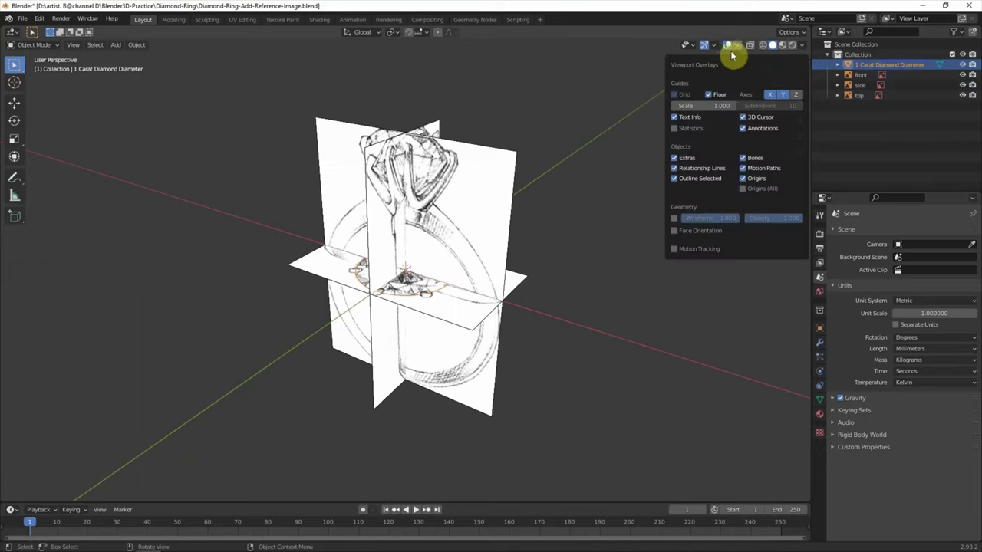
pyautogui.moveTo(719, 106); pyautogui.dragTo(745, 105)
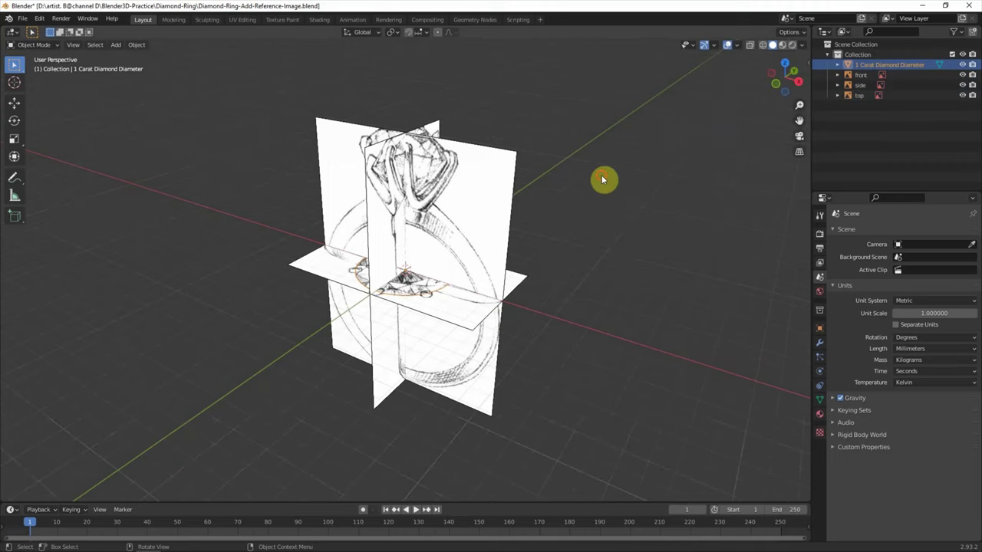
pyautogui.moveTo(605, 246)
pyautogui.mouseDown(button='middle')
pyautogui.moveTo(697, 206)
pyautogui.moveTo(723, 242)
pyautogui.moveTo(557, 226)
pyautogui.moveTo(705, 225)
pyautogui.moveTo(706, 239)
pyautogui.mouseUp(button='middle')
# Move the top reference plane 8.8749 mm up along Z, above the ring's crown
pyautogui.click(634, 326)
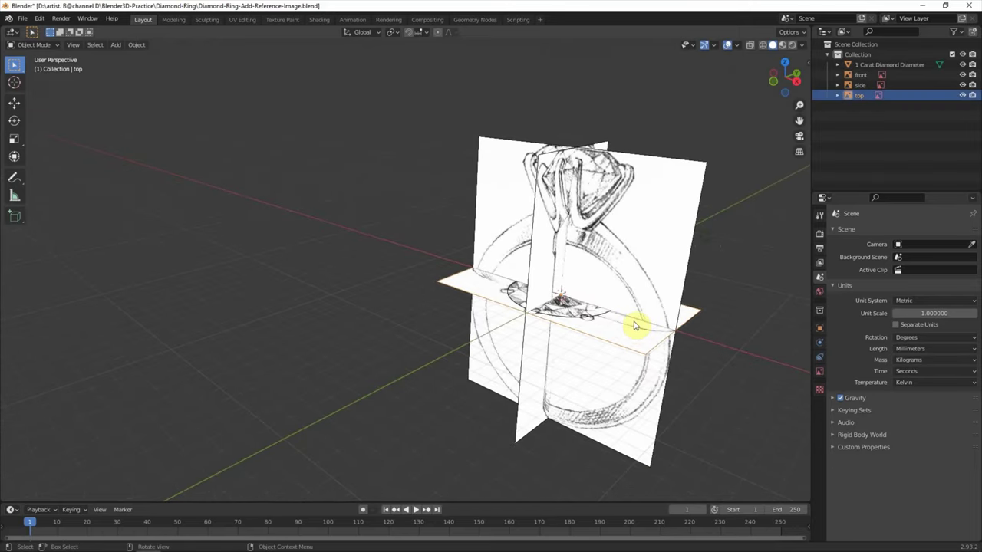
pyautogui.press('g')
pyautogui.press('z')
pyautogui.click(650, 146)
pyautogui.moveTo(650, 145)
pyautogui.mouseDown(button='middle')
pyautogui.moveTo(662, 187)
pyautogui.moveTo(727, 229)
pyautogui.mouseUp(button='middle')
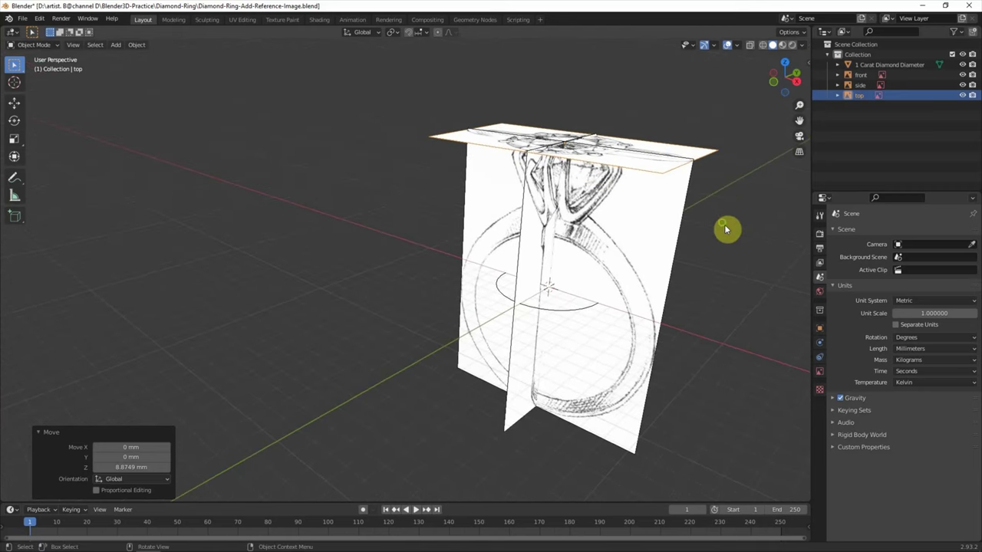
pyautogui.click(871, 66)
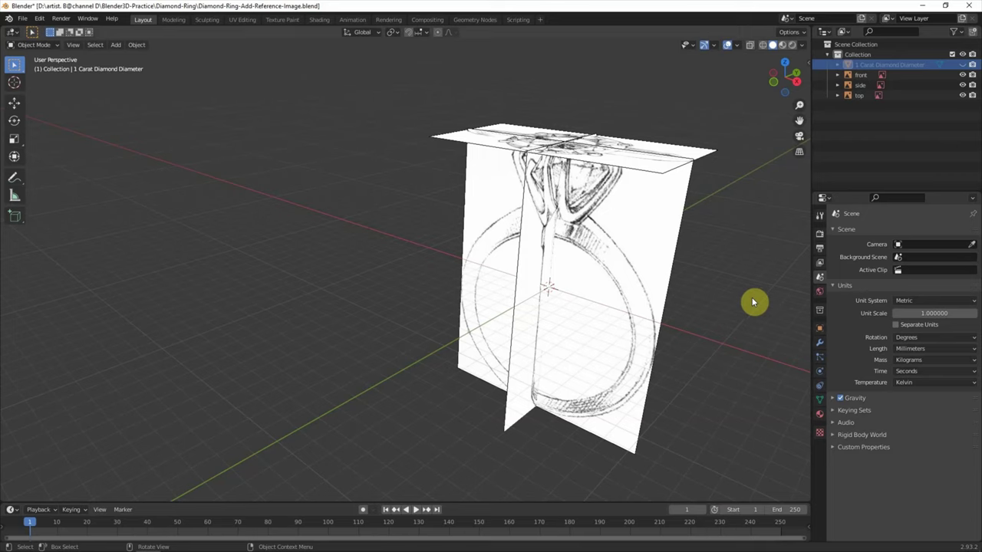
# Enable opacity on the front reference image and fade it to about 0.729
pyautogui.click(859, 76)
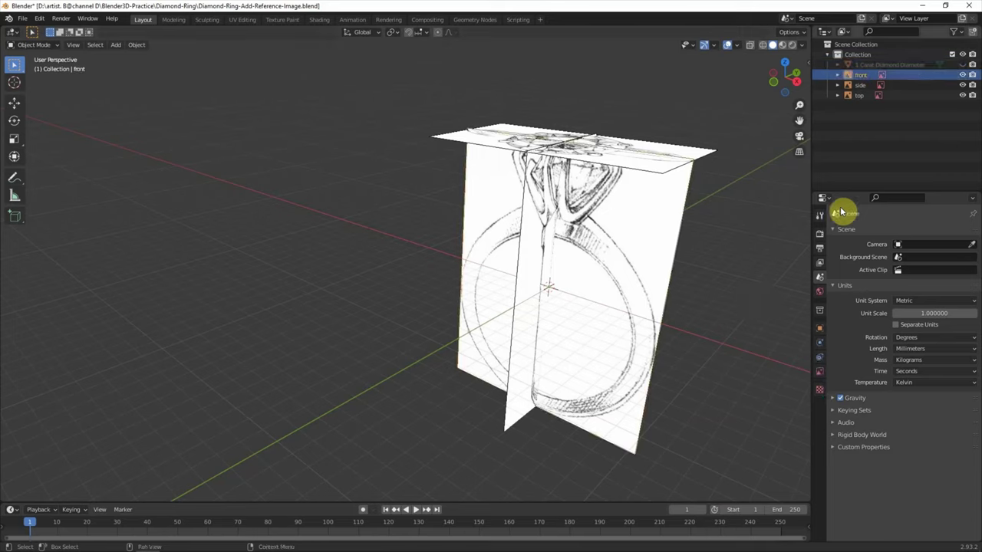
pyautogui.click(820, 373)
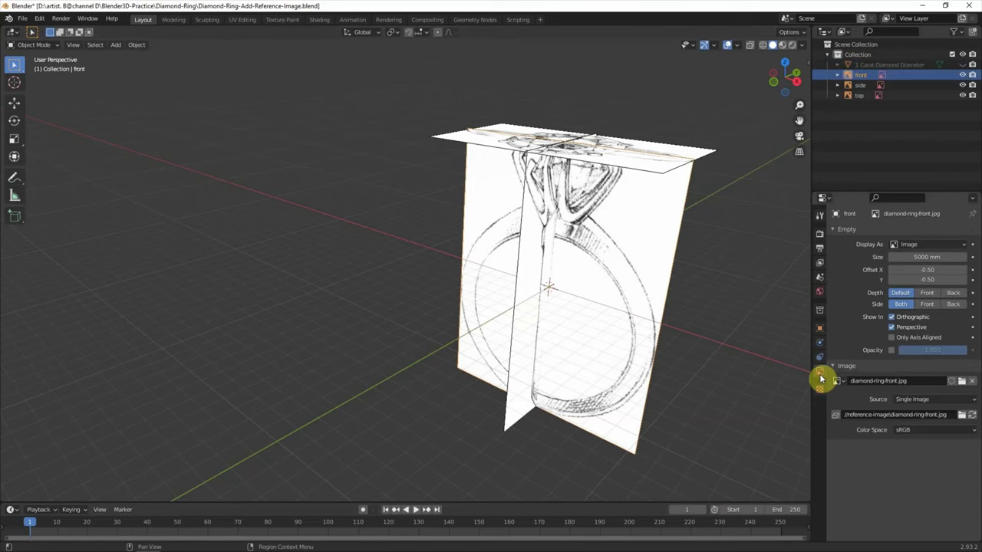
pyautogui.click(891, 352)
pyautogui.moveTo(952, 353)
pyautogui.mouseDown()
pyautogui.moveTo(897, 353)
pyautogui.moveTo(915, 351)
pyautogui.mouseUp()
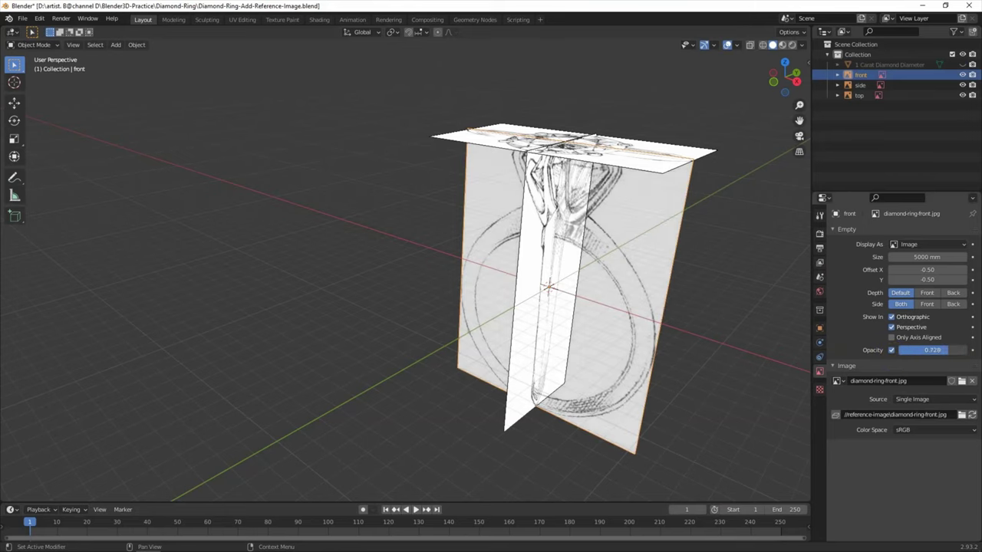
# Enable opacity on the side (0.478) and top (0.529) reference images
pyautogui.click(860, 85)
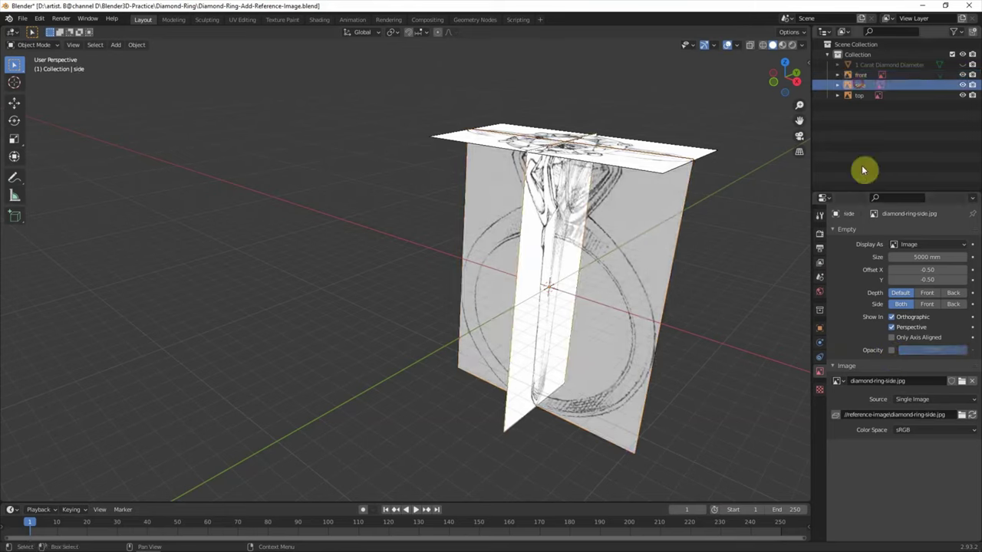
pyautogui.click(891, 351)
pyautogui.moveTo(963, 351); pyautogui.dragTo(932, 351)
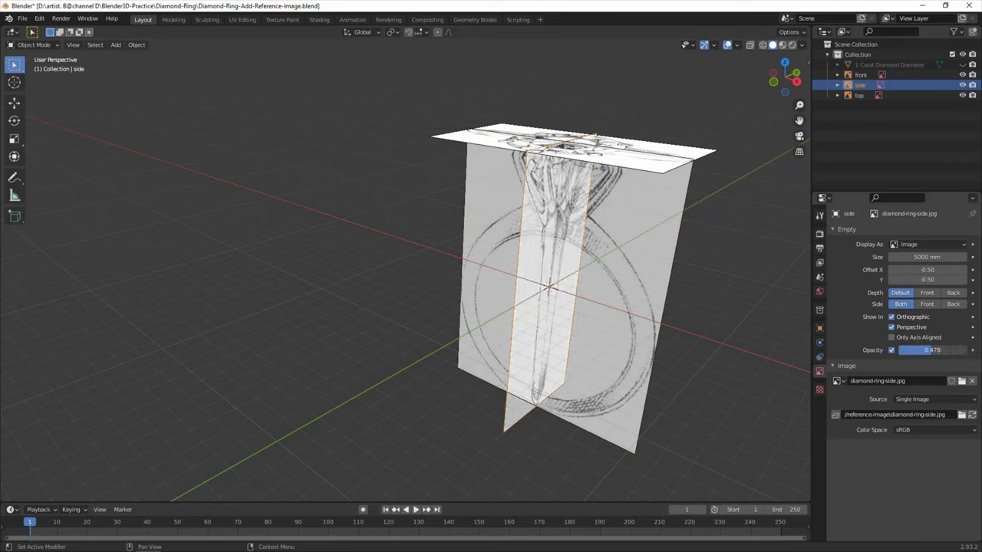
pyautogui.click(871, 95)
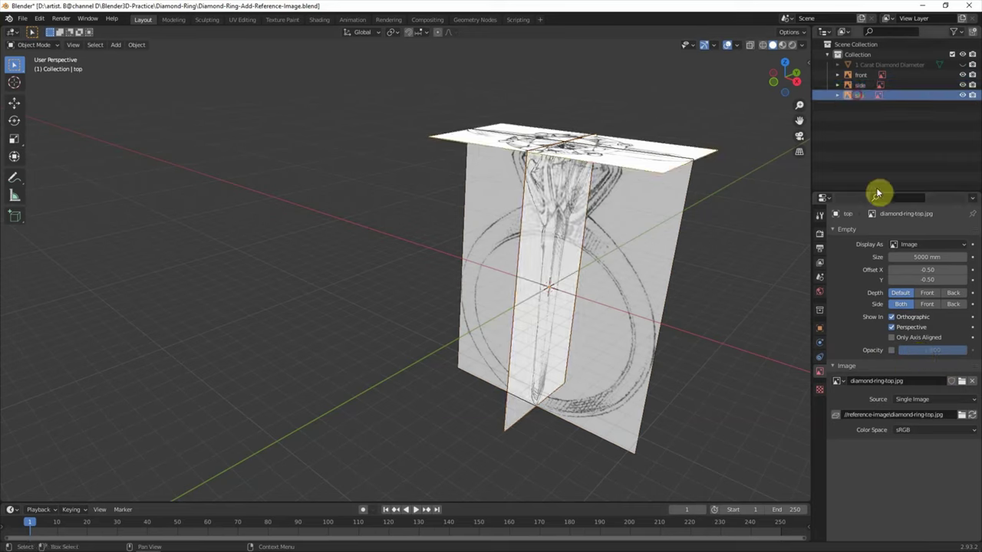
pyautogui.click(891, 350)
pyautogui.moveTo(958, 351); pyautogui.dragTo(933, 351)
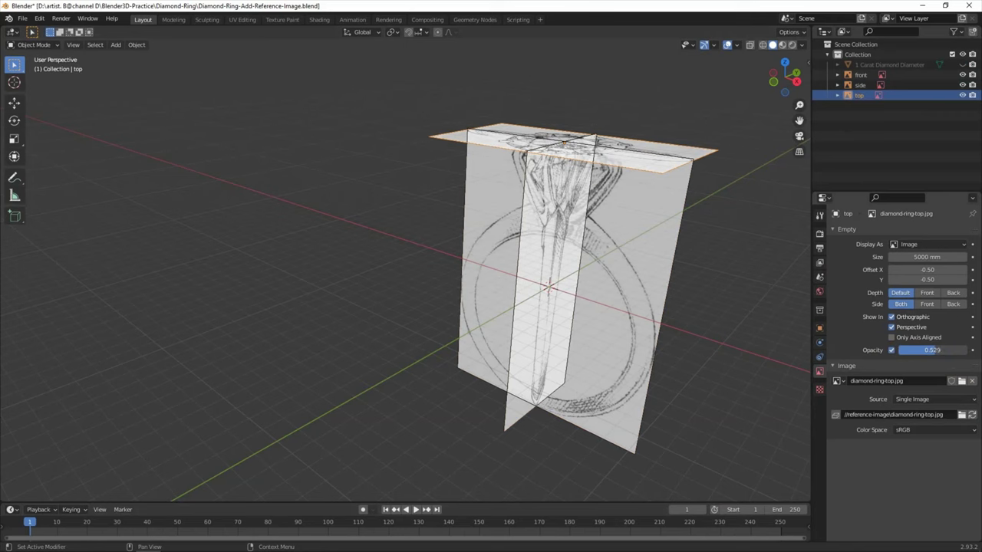
pyautogui.moveTo(719, 301)
pyautogui.mouseDown(button='middle')
pyautogui.moveTo(745, 278)
pyautogui.moveTo(751, 311)
pyautogui.mouseUp(button='middle')
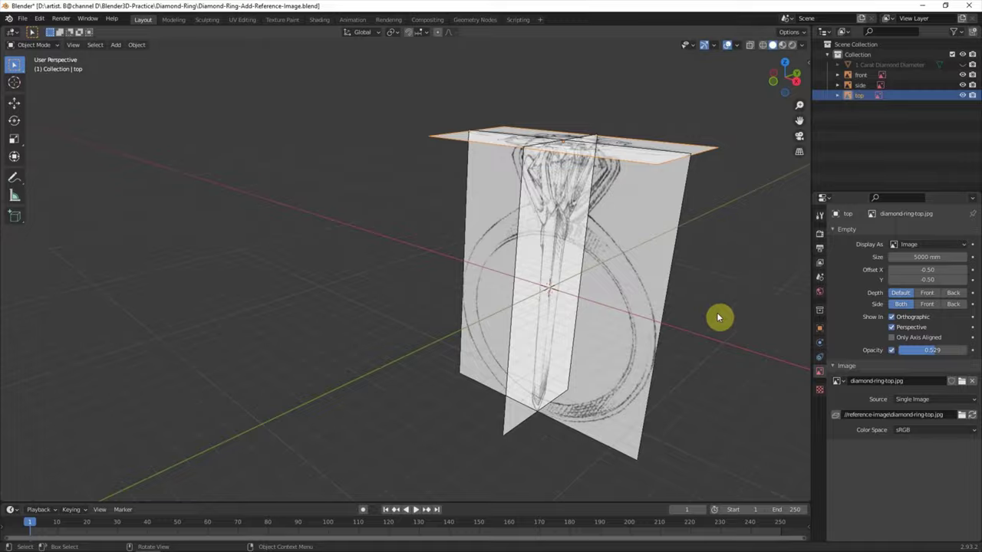